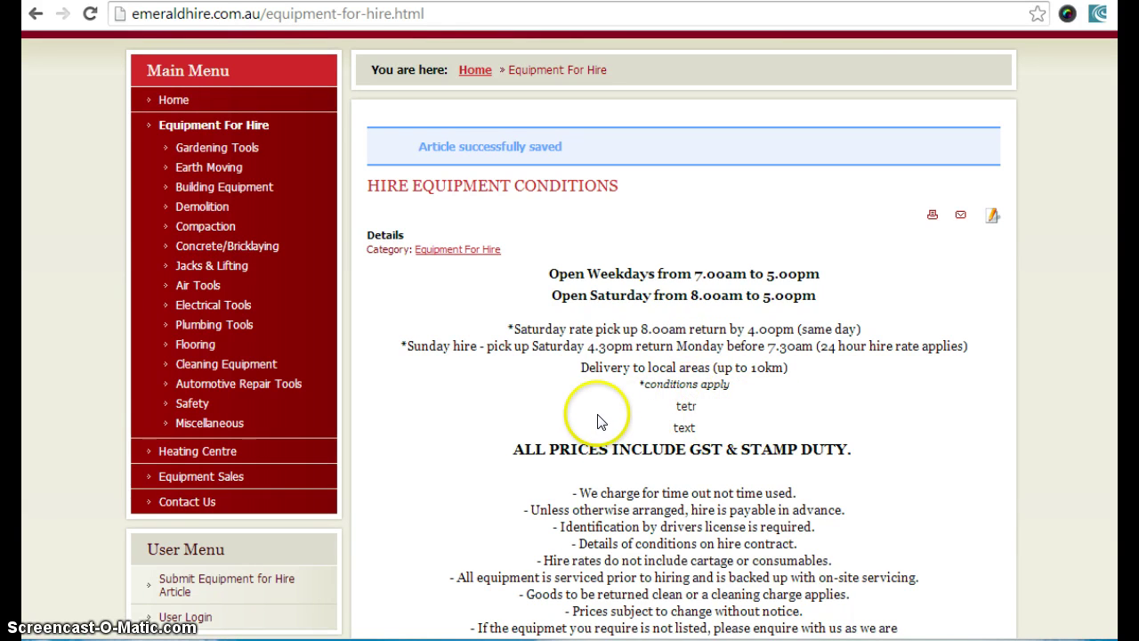
Review the Hire Equipment Conditions page and the page name in its web address.
scroll(598, 420, up, 1)
scroll(574, 432, down, 2)
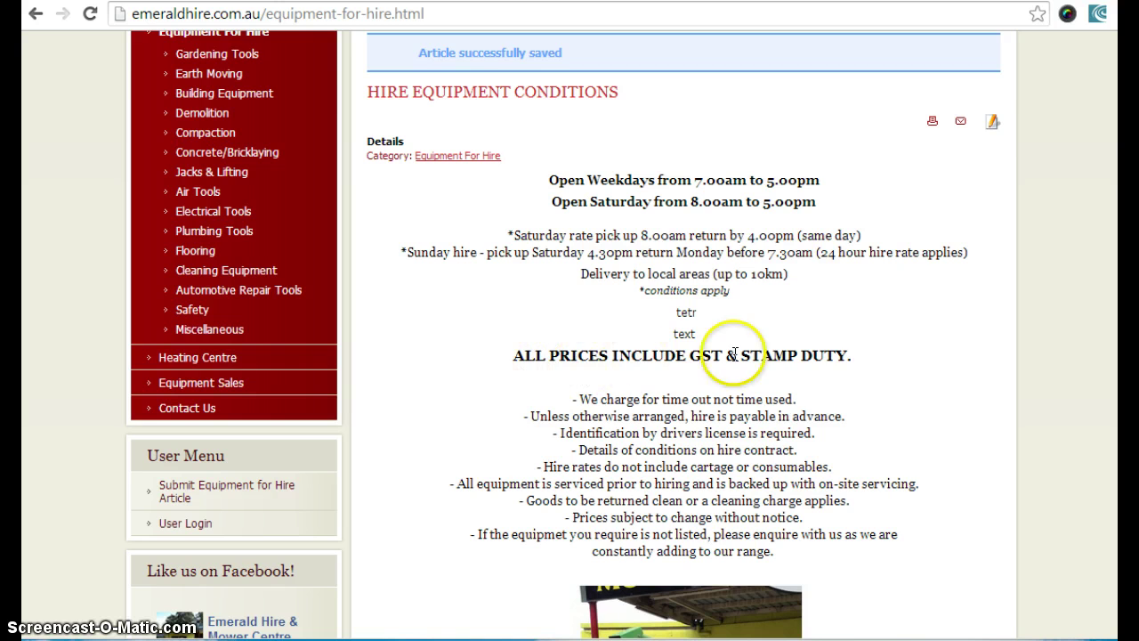
scroll(775, 391, up, 2)
scroll(784, 418, down, 1)
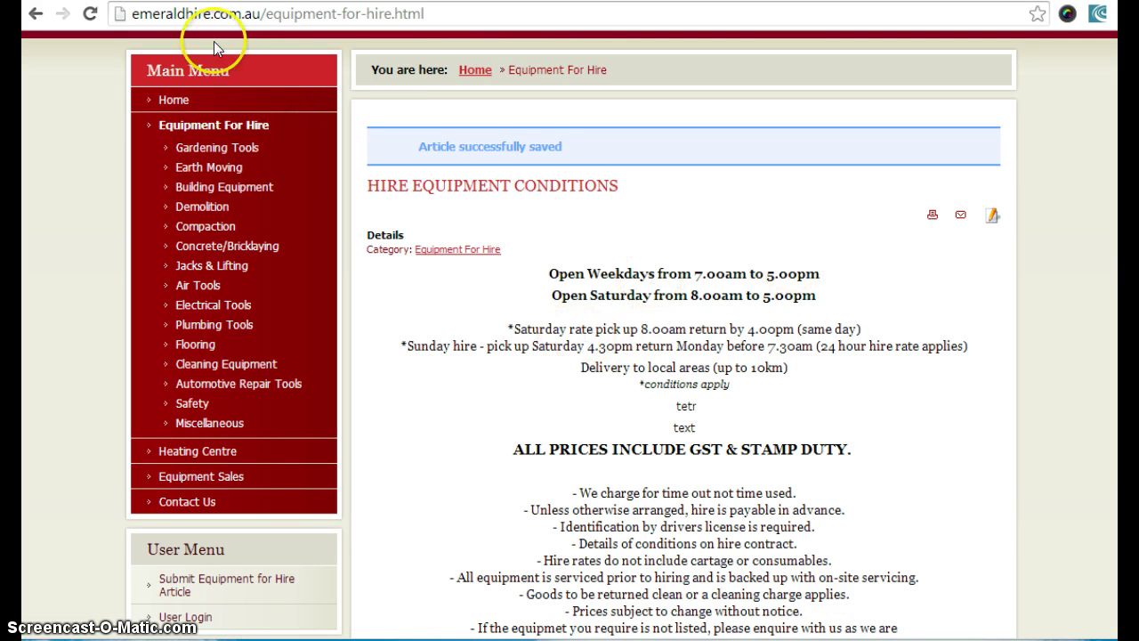
drag(273, 14, 441, 16)
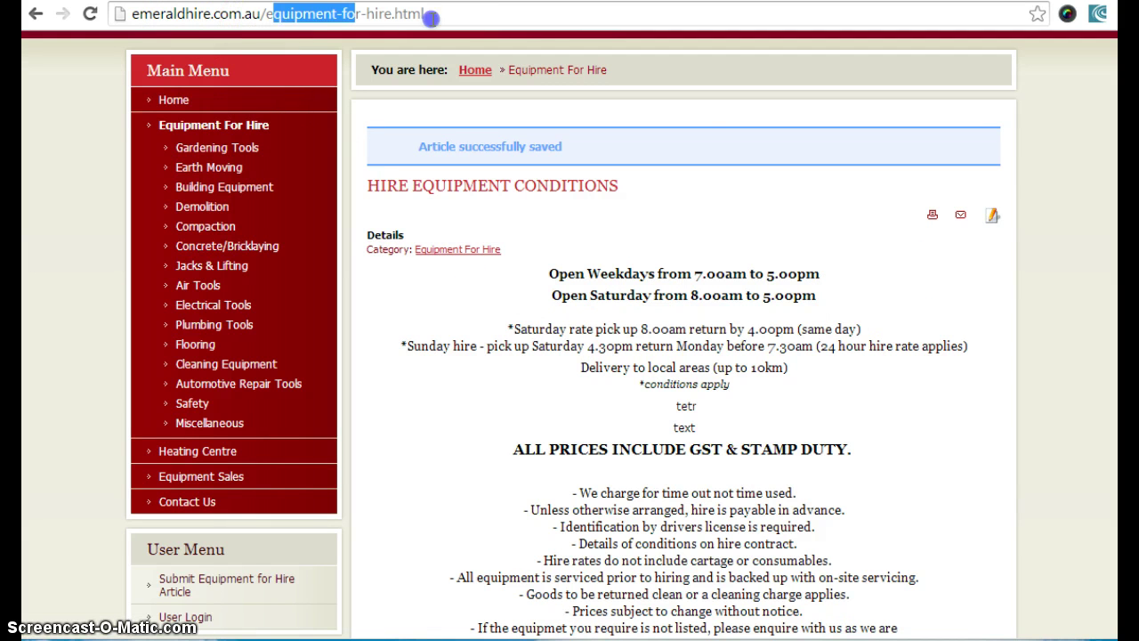
click(854, 361)
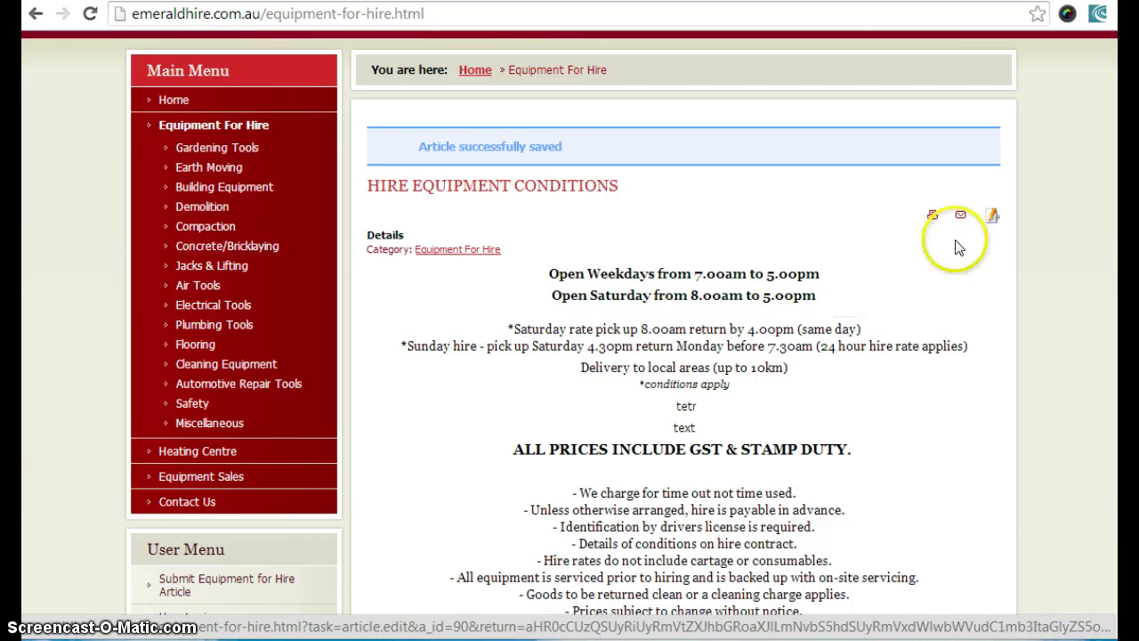
Locate the tetr and text lines and open the article's Edit form.
drag(674, 405, 702, 428)
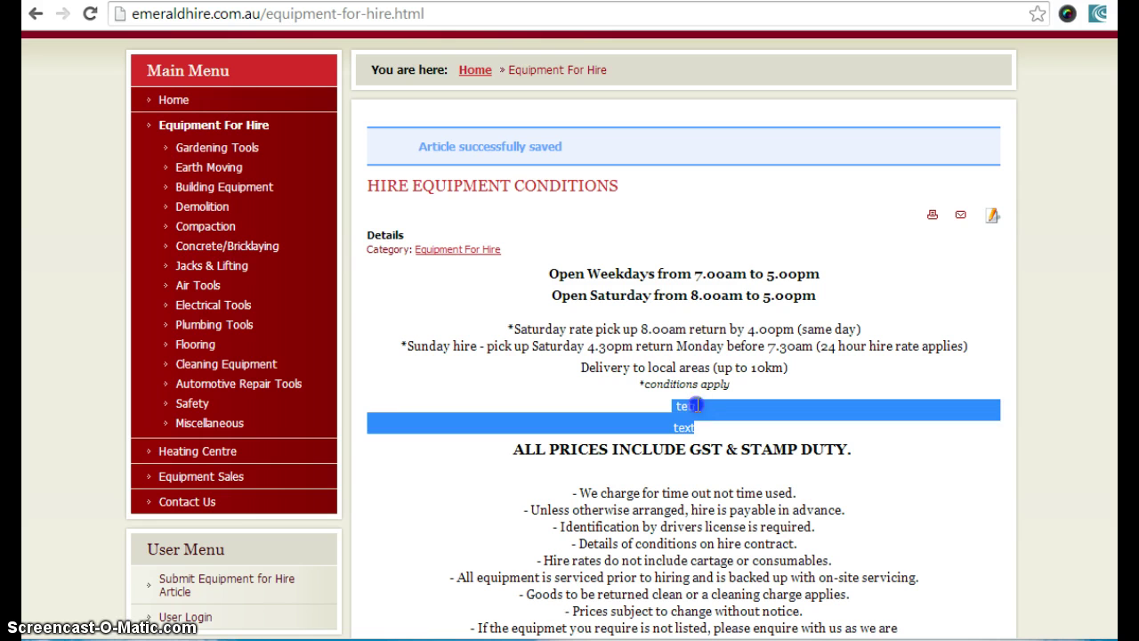
click(708, 426)
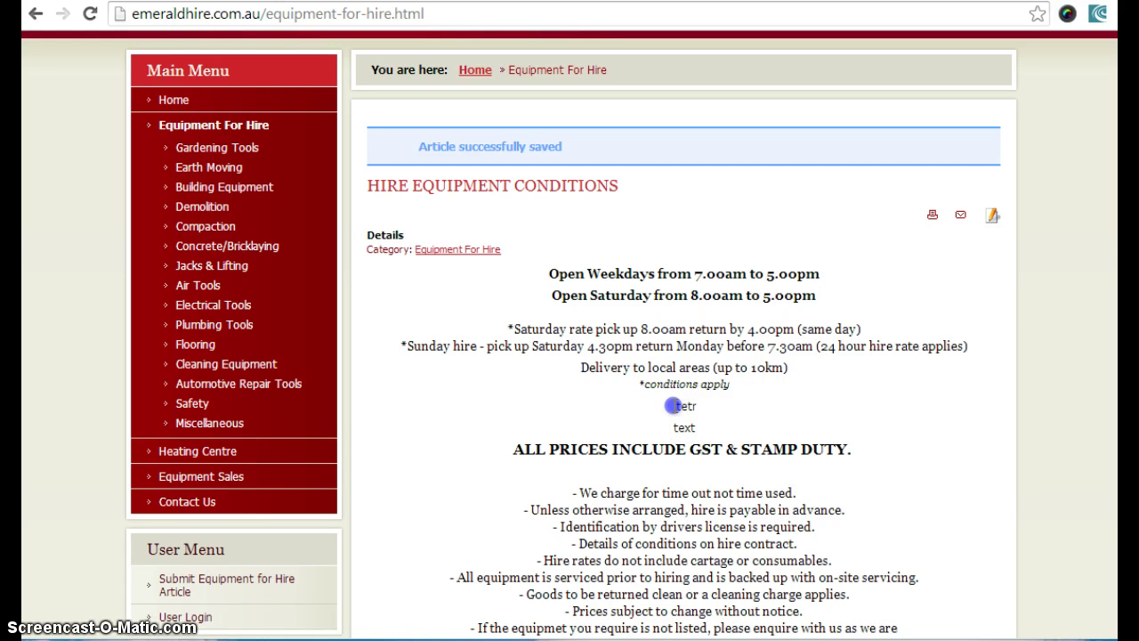
mouse_move(675, 405)
mouse_down()
mouse_move(696, 426)
mouse_move(754, 418)
mouse_up()
click(699, 425)
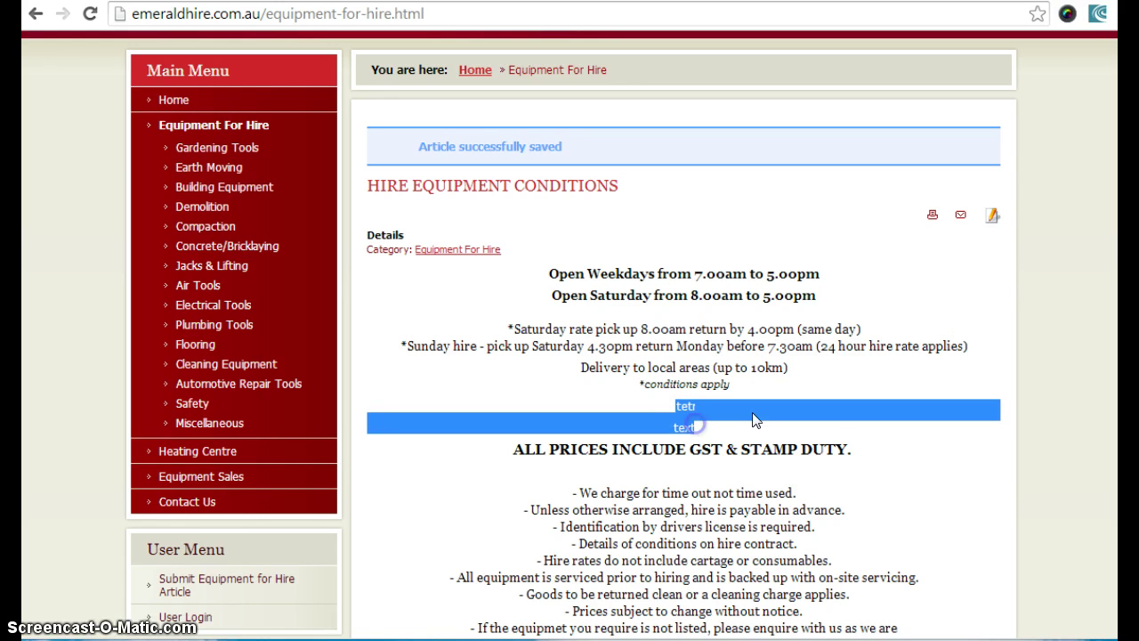
click(942, 289)
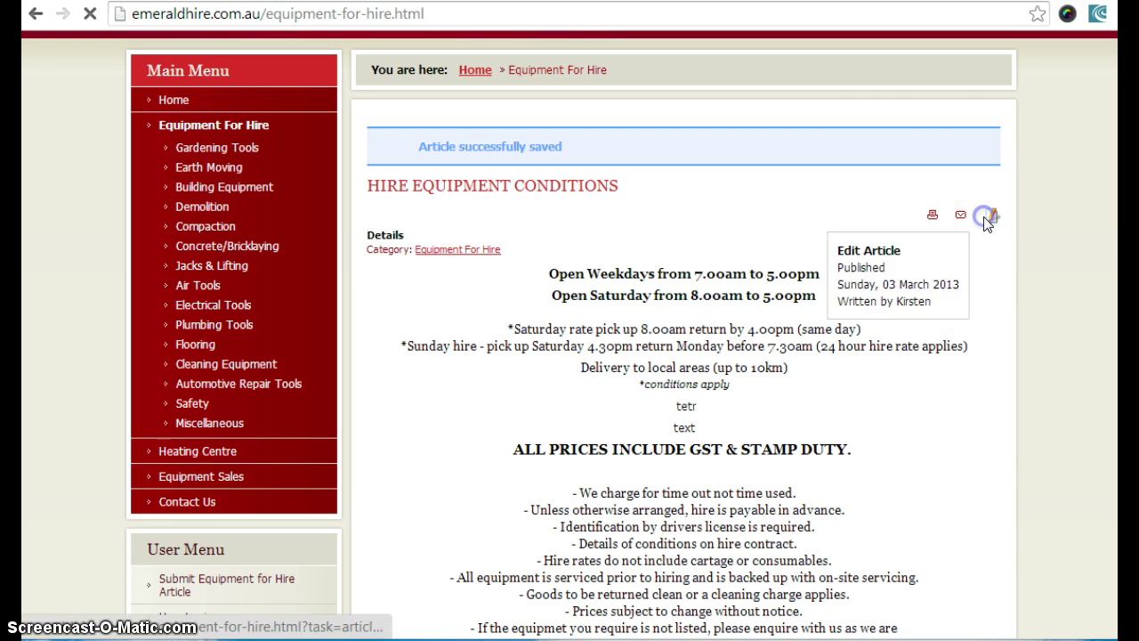
click(993, 215)
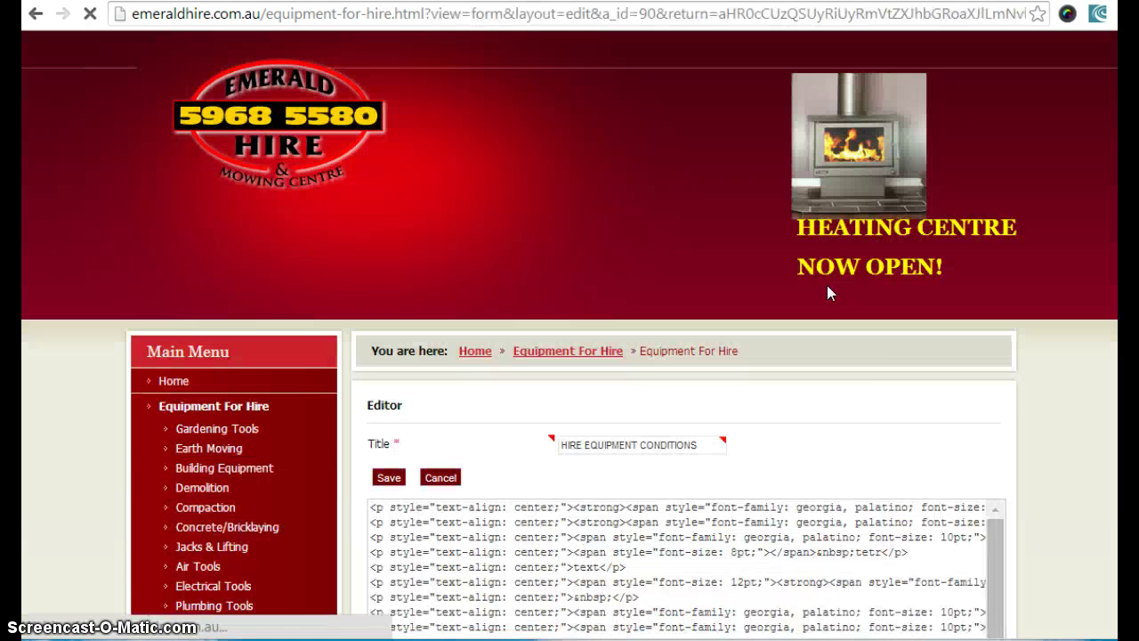
Enlarge the editor's editing area so the test lines are visible.
click(896, 386)
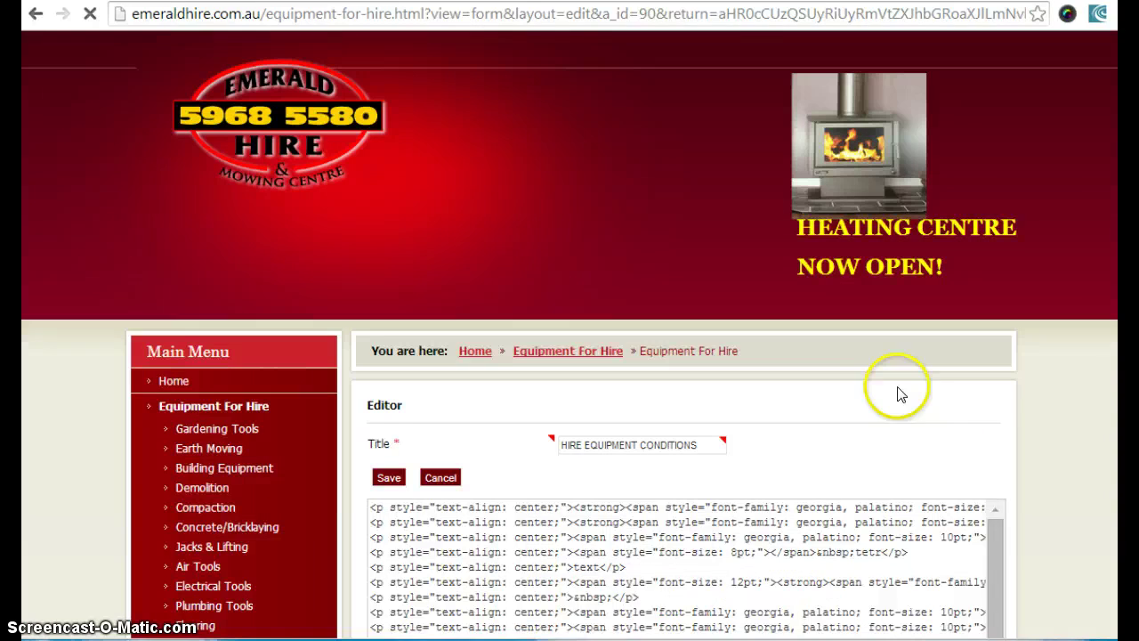
click(1059, 427)
scroll(1037, 435, down, 1)
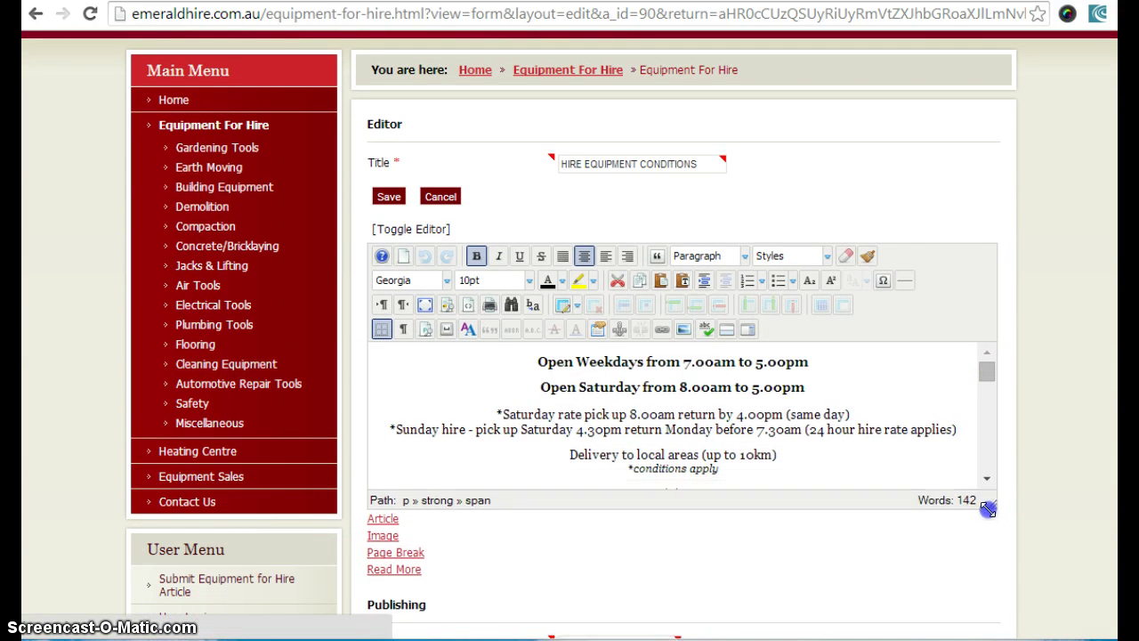
mouse_move(994, 487)
mouse_down()
mouse_move(983, 566)
mouse_move(998, 609)
mouse_up()
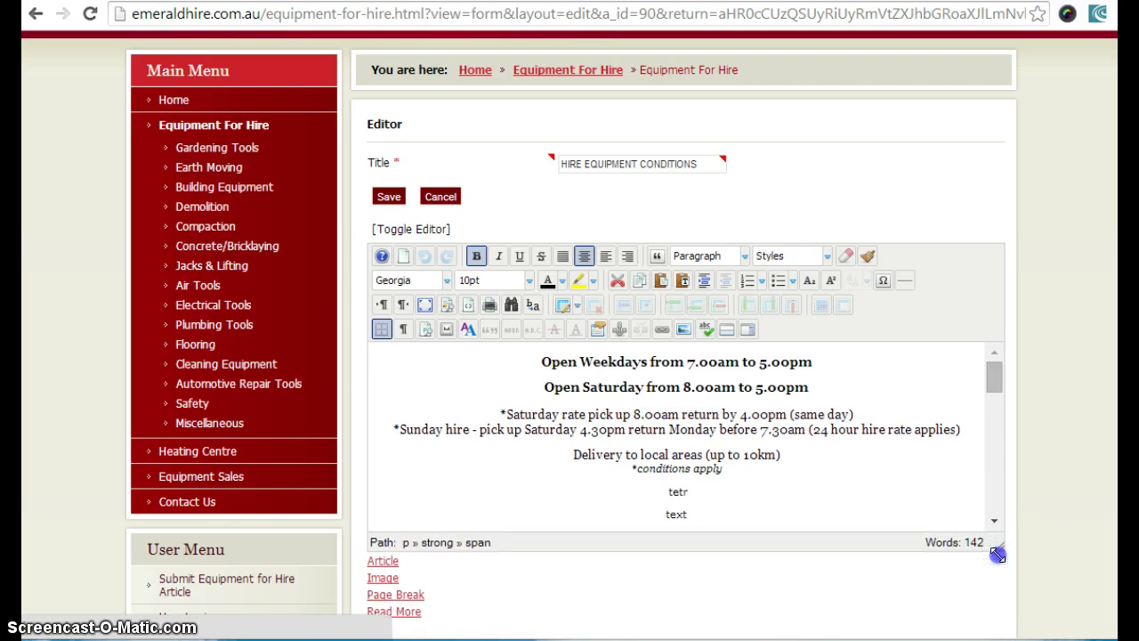
Join text onto the tetr line, separating them with a line break.
click(702, 491)
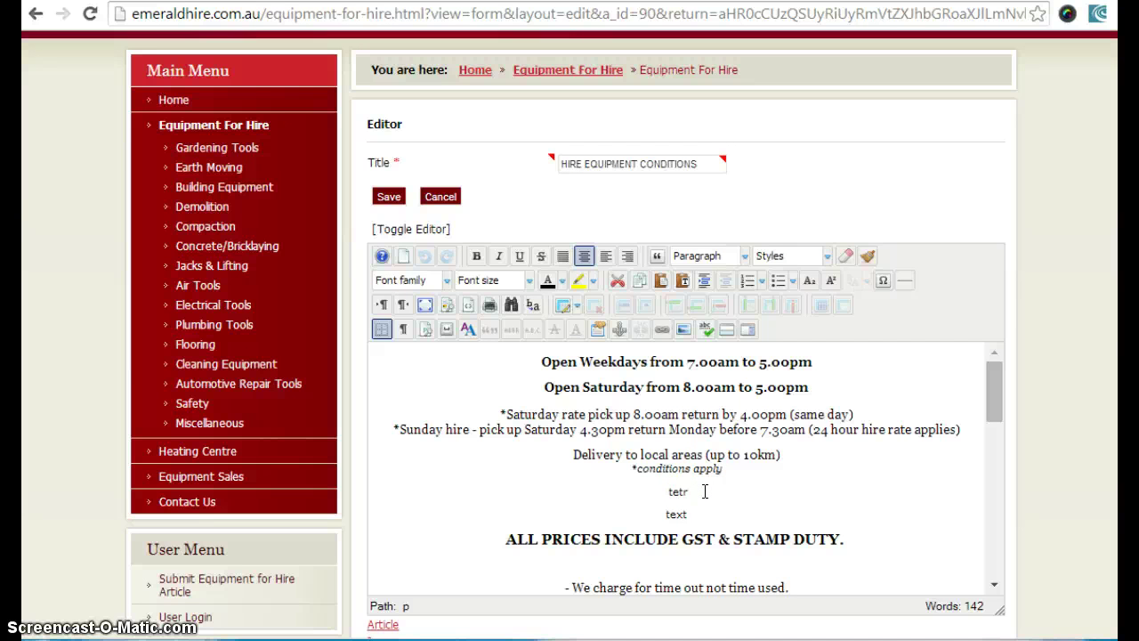
key(Delete)
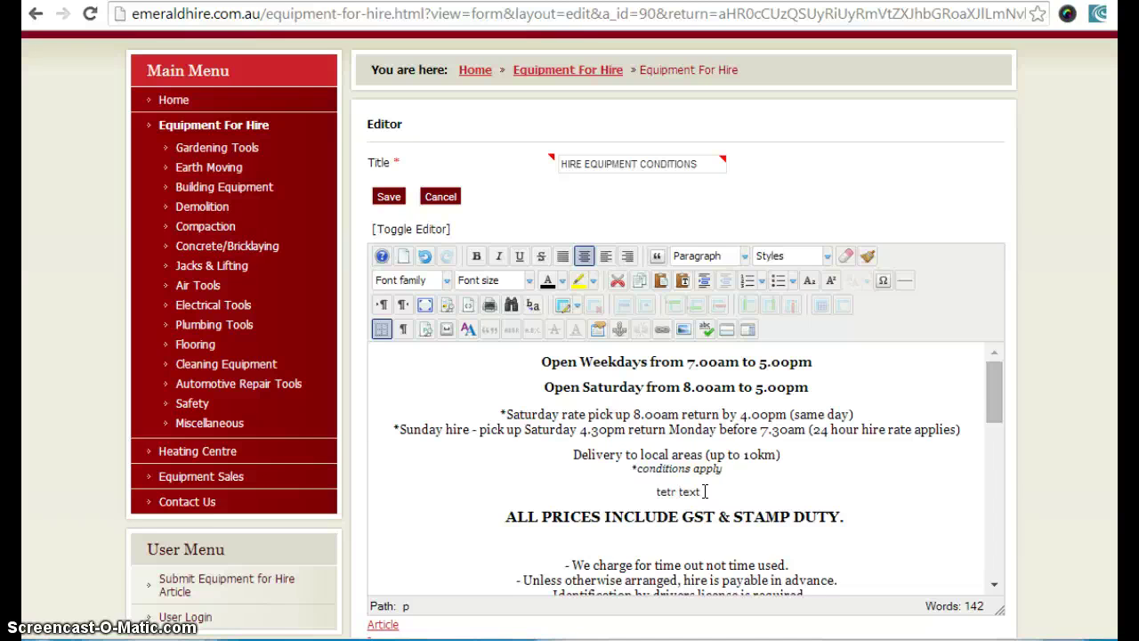
key(Return)
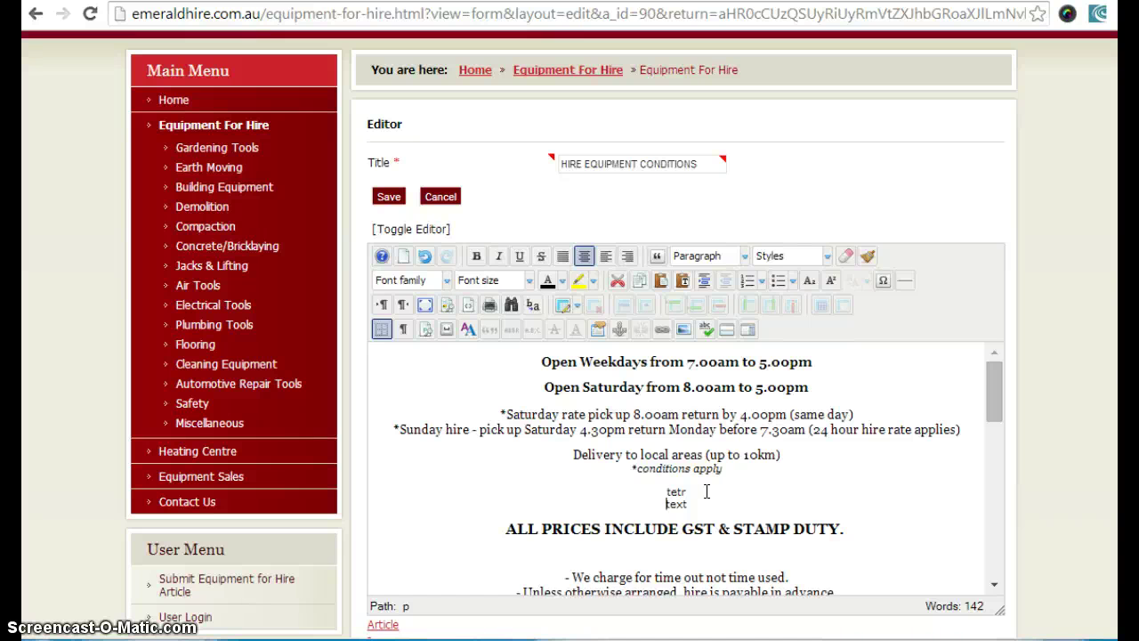
click(750, 414)
click(750, 414)
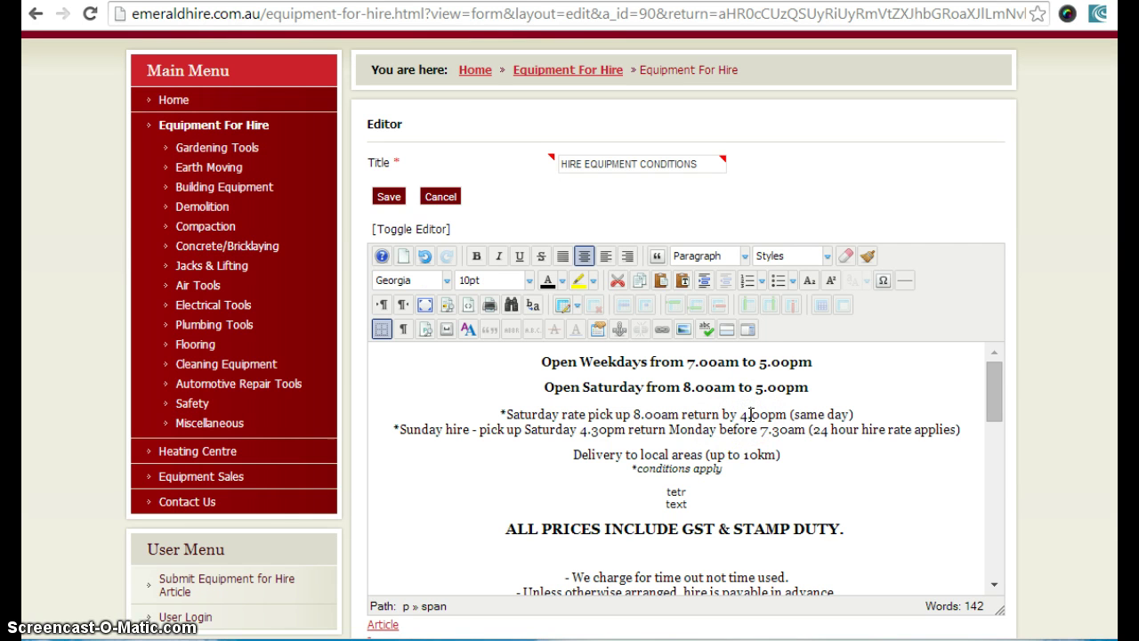
Bring up the Image Manager listing the root folder's 6 folders and 38 files.
click(683, 330)
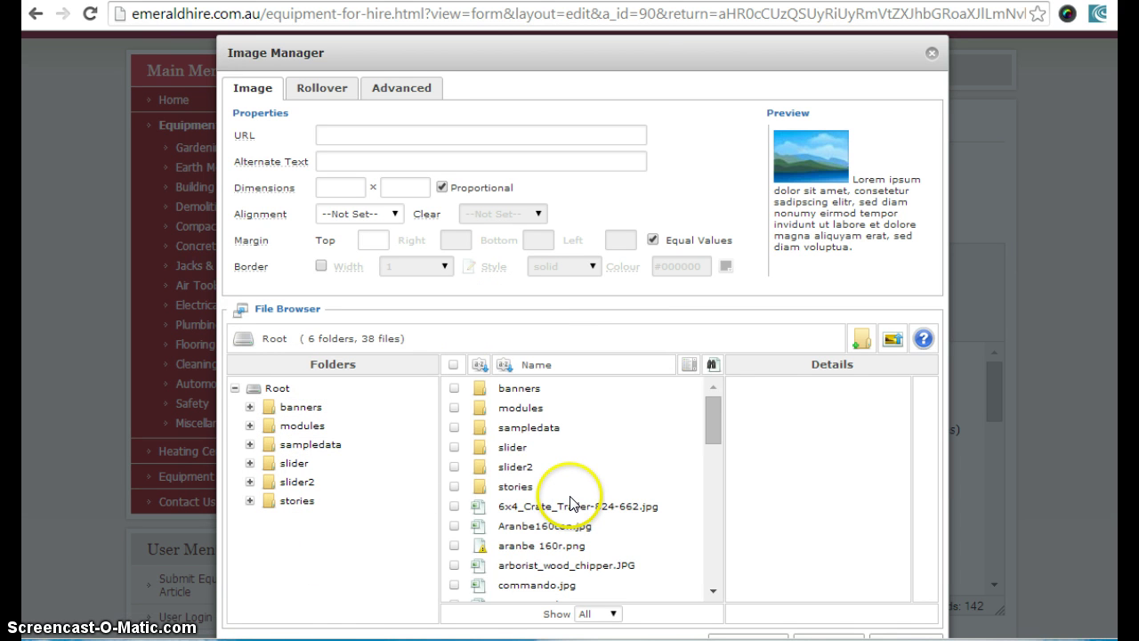
mouse_move(711, 420)
mouse_down()
mouse_move(718, 472)
mouse_move(715, 437)
mouse_up()
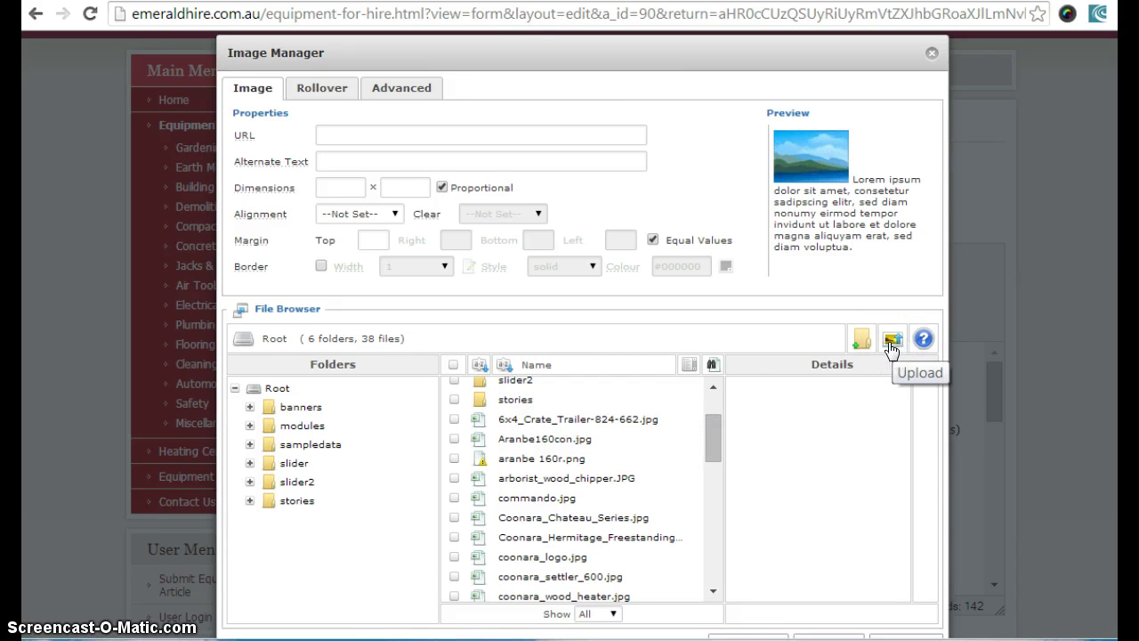
click(892, 349)
click(716, 426)
click(894, 346)
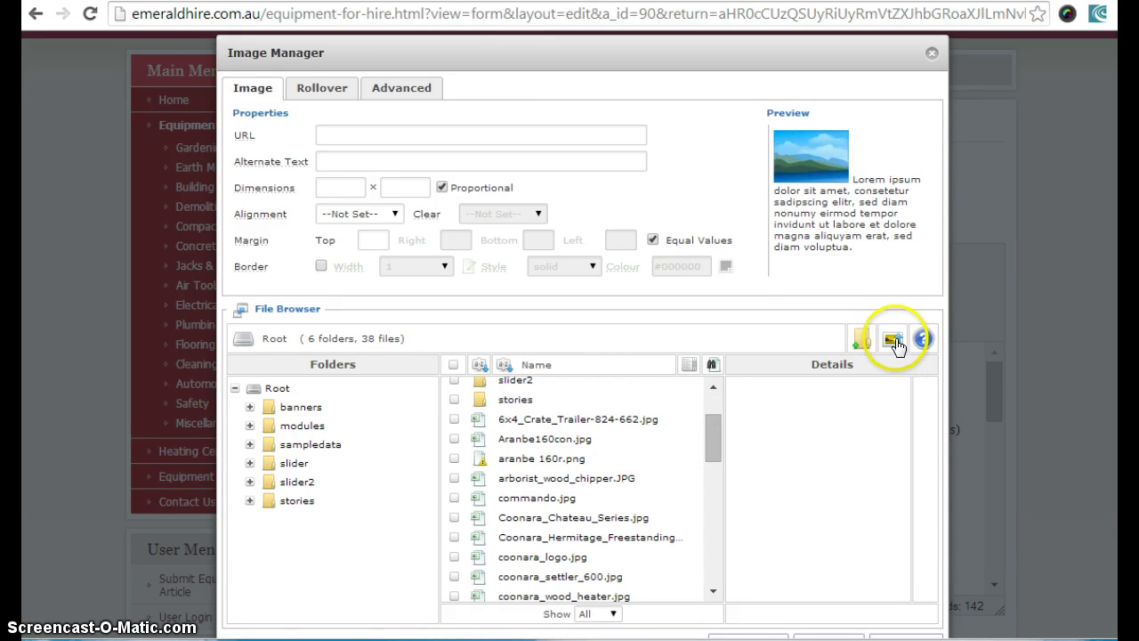
Choose commando.jpg and resize it from 400 to 350 by 350.
click(560, 503)
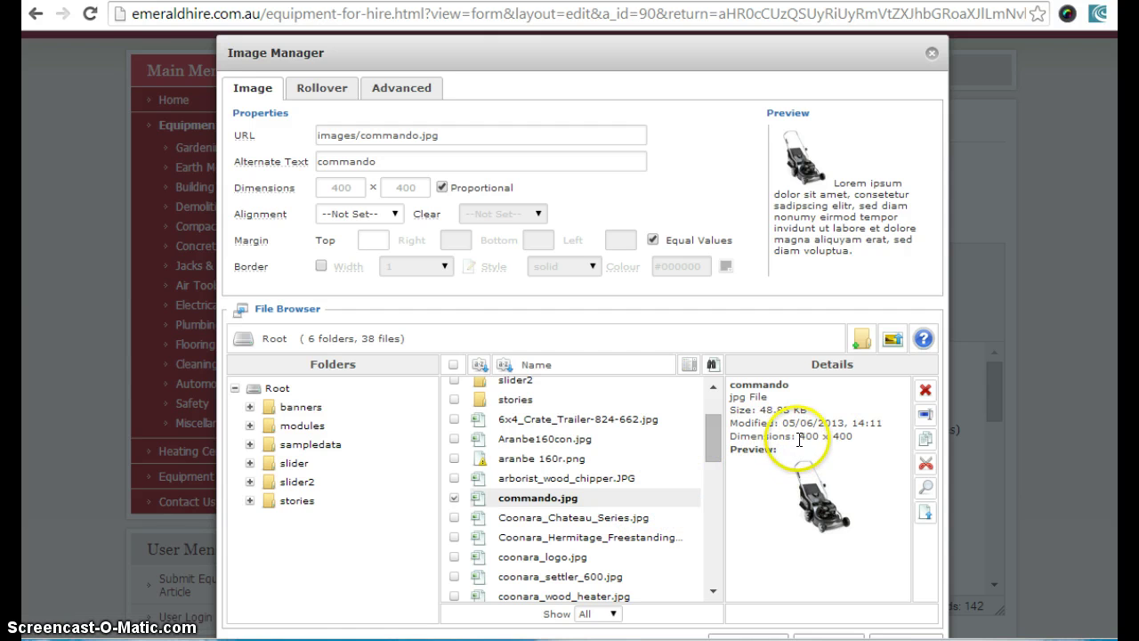
drag(799, 436, 852, 436)
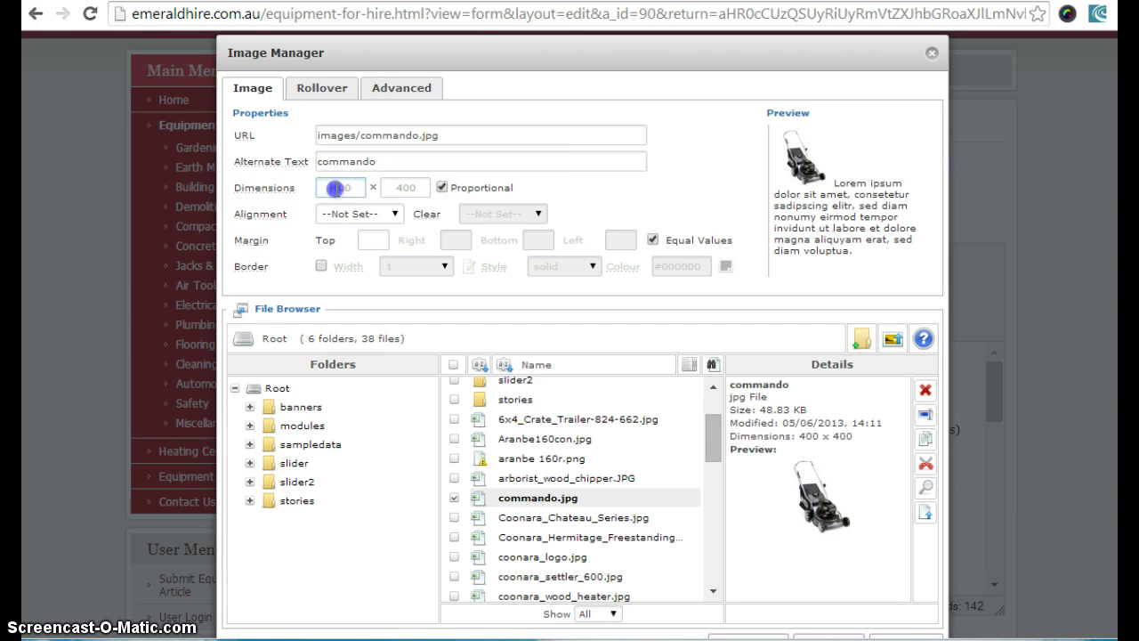
drag(330, 186, 360, 187)
text(350)
click(377, 241)
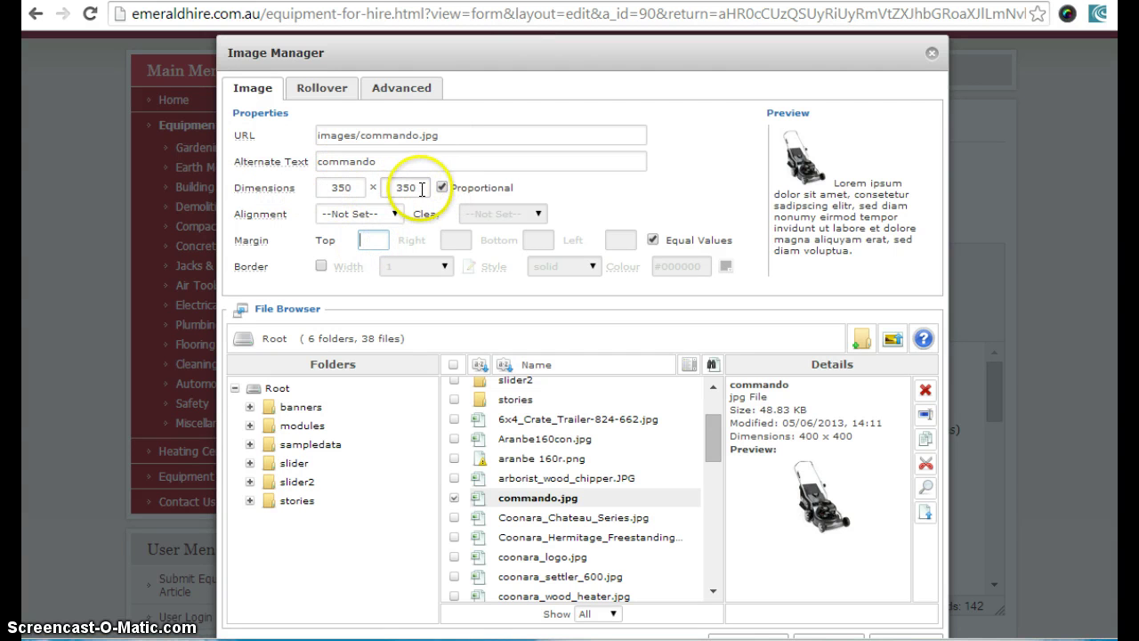
click(322, 187)
click(370, 188)
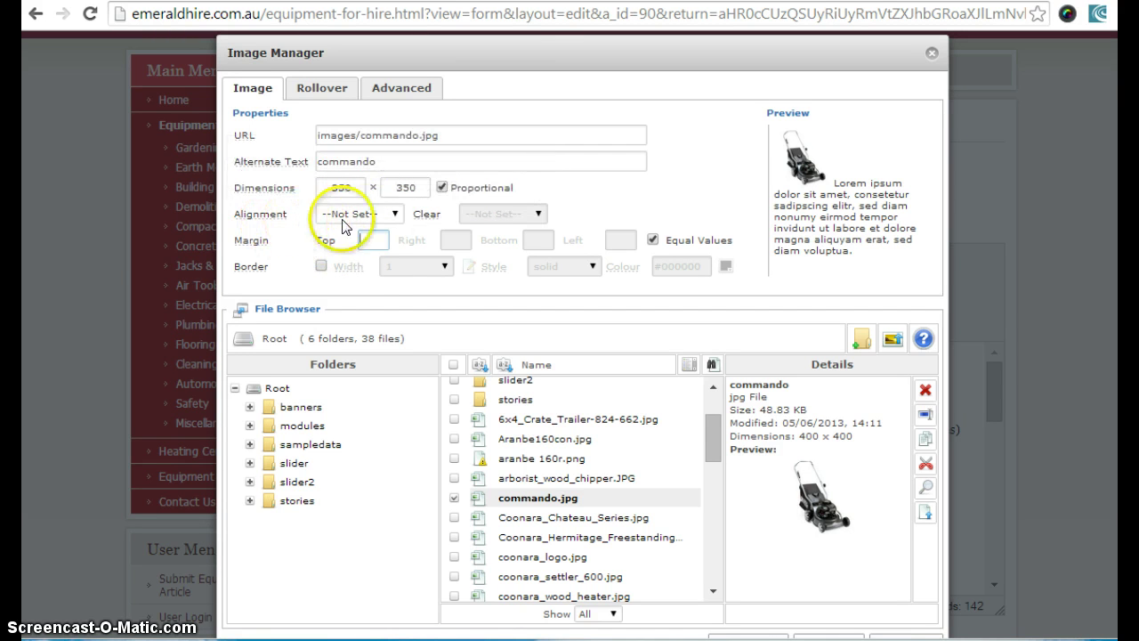
Align the image right with a margin of 3.
click(381, 218)
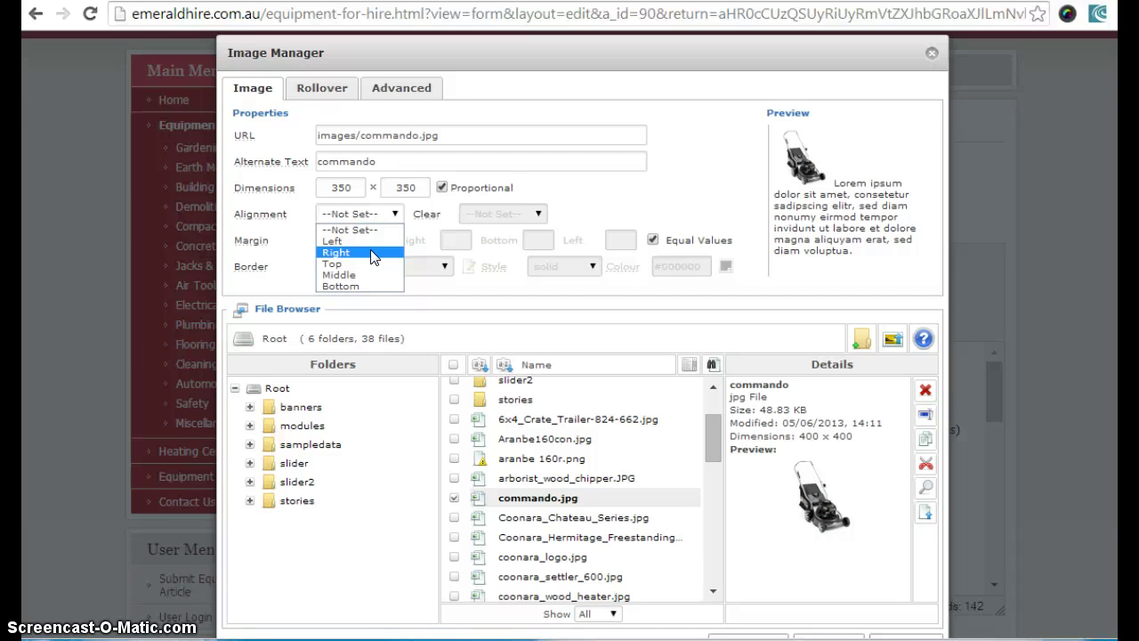
click(373, 254)
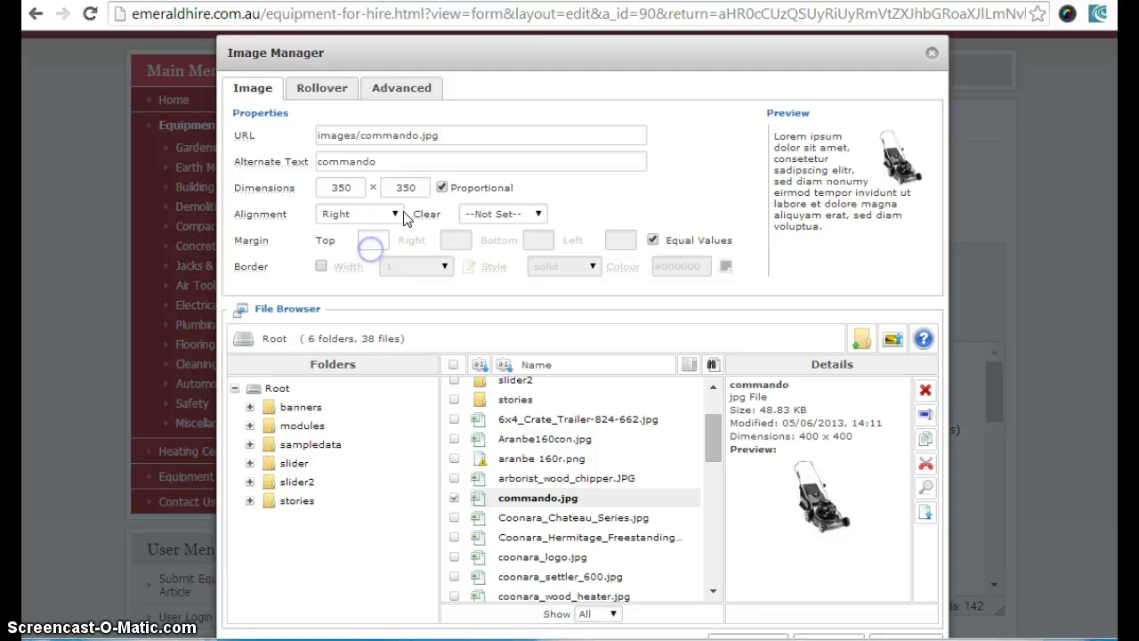
click(370, 240)
text(3)
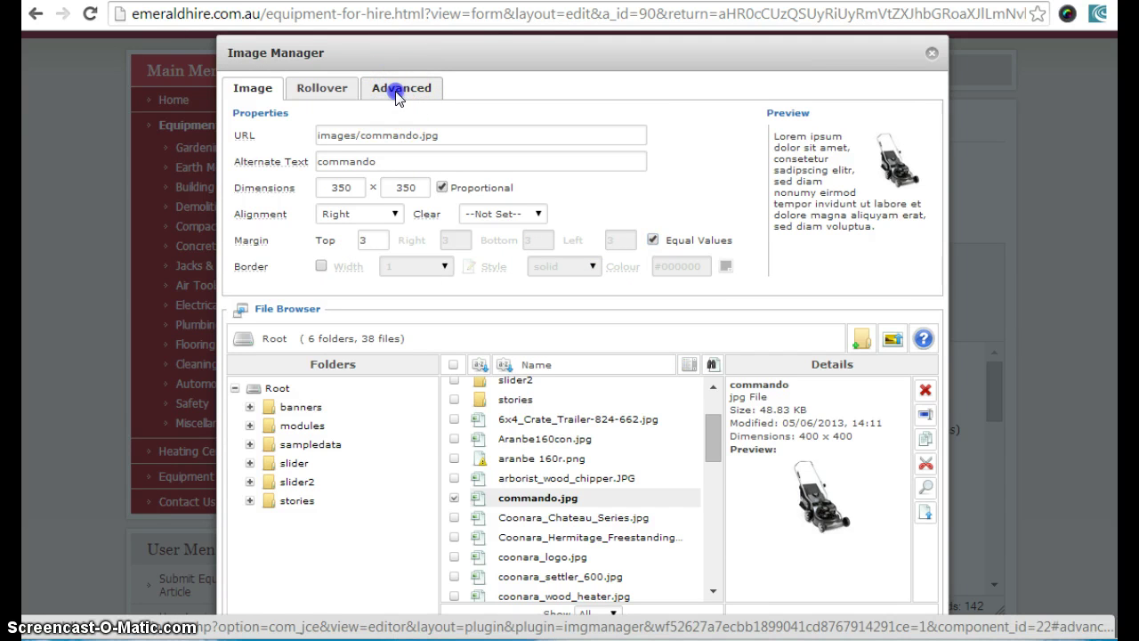
Enter 'Commando Lawn Mower on Special' as the image title under Advanced attributes.
click(398, 90)
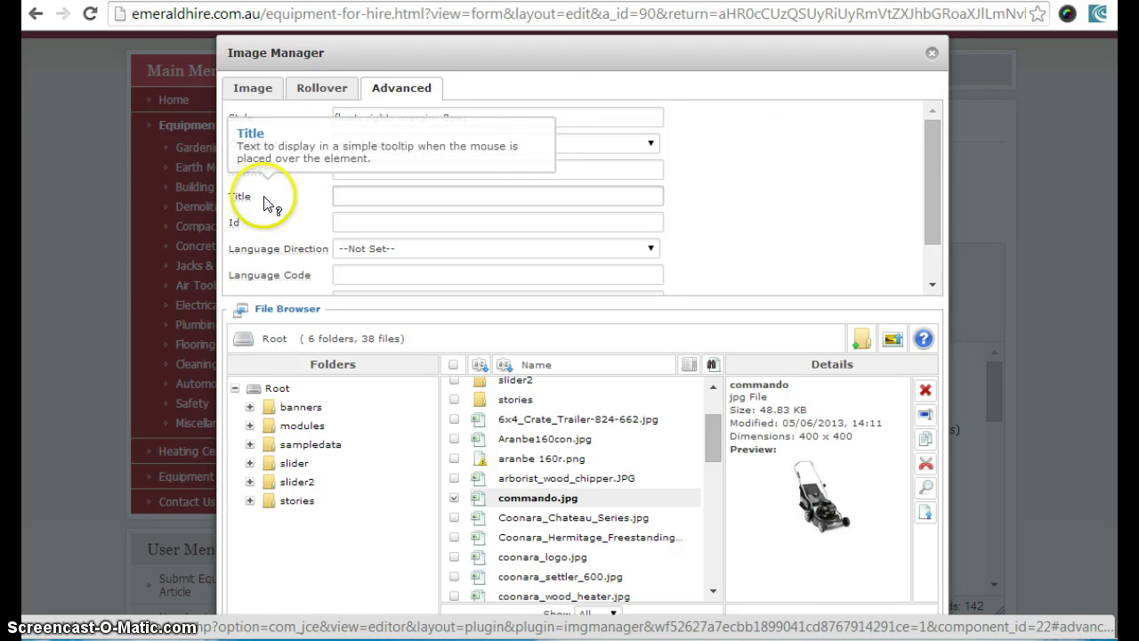
click(346, 196)
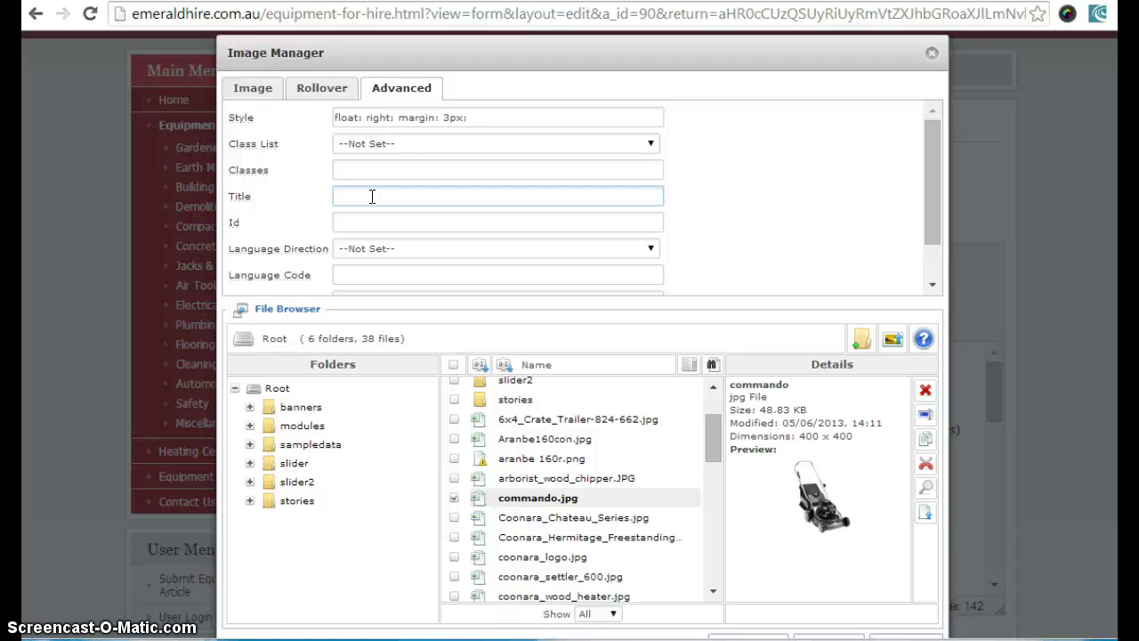
text(L)
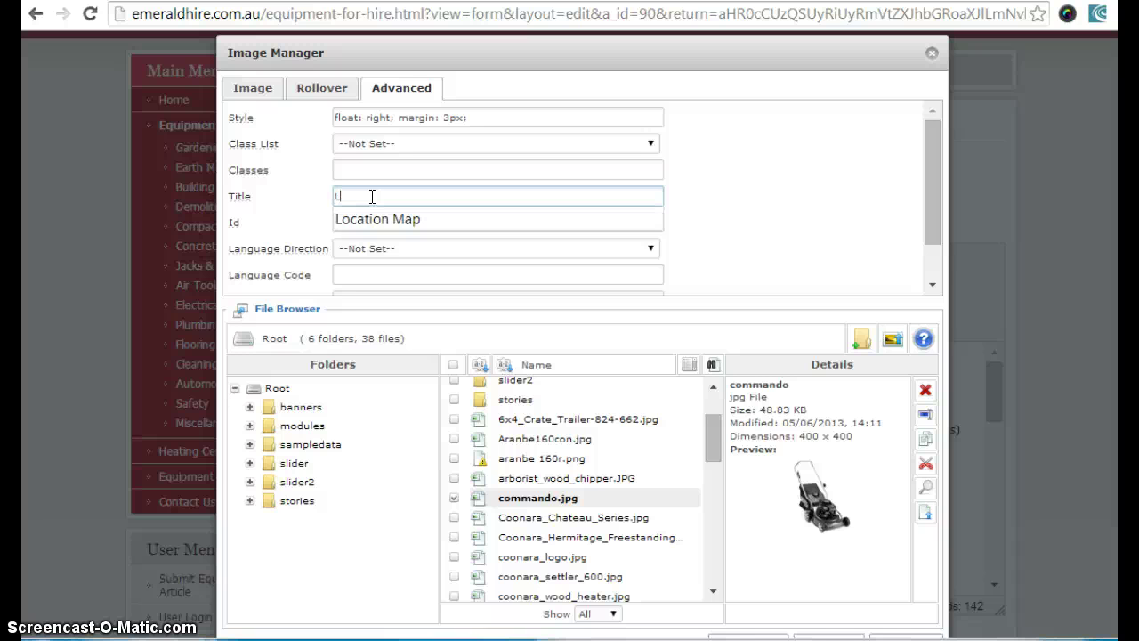
key(BackSpace)
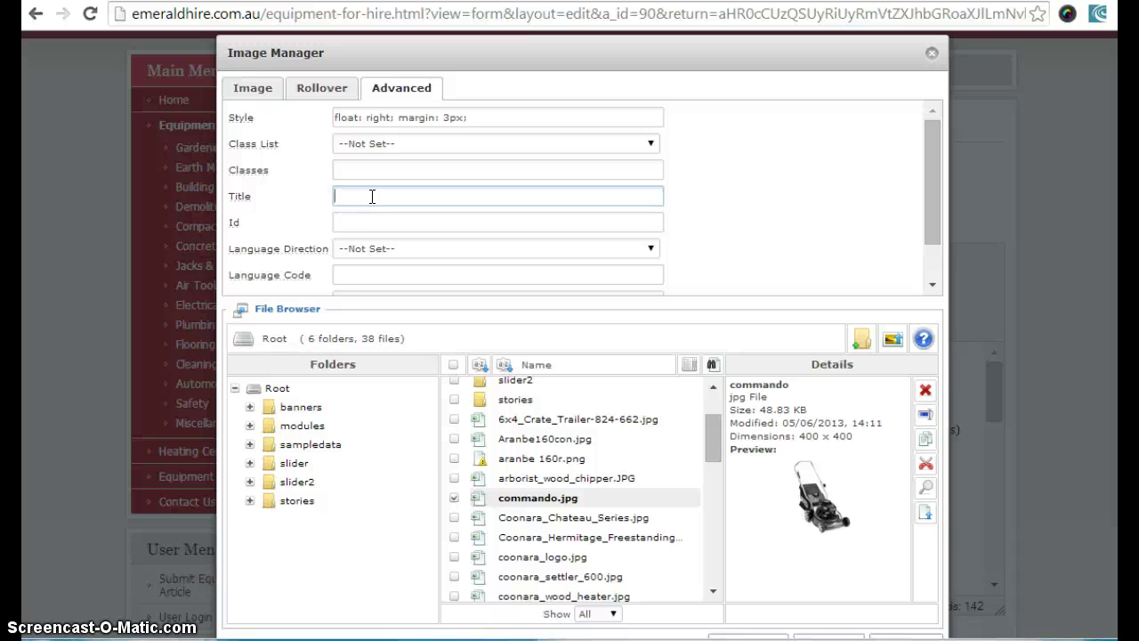
text(Commando L)
text(awn Mower on)
text( Special)
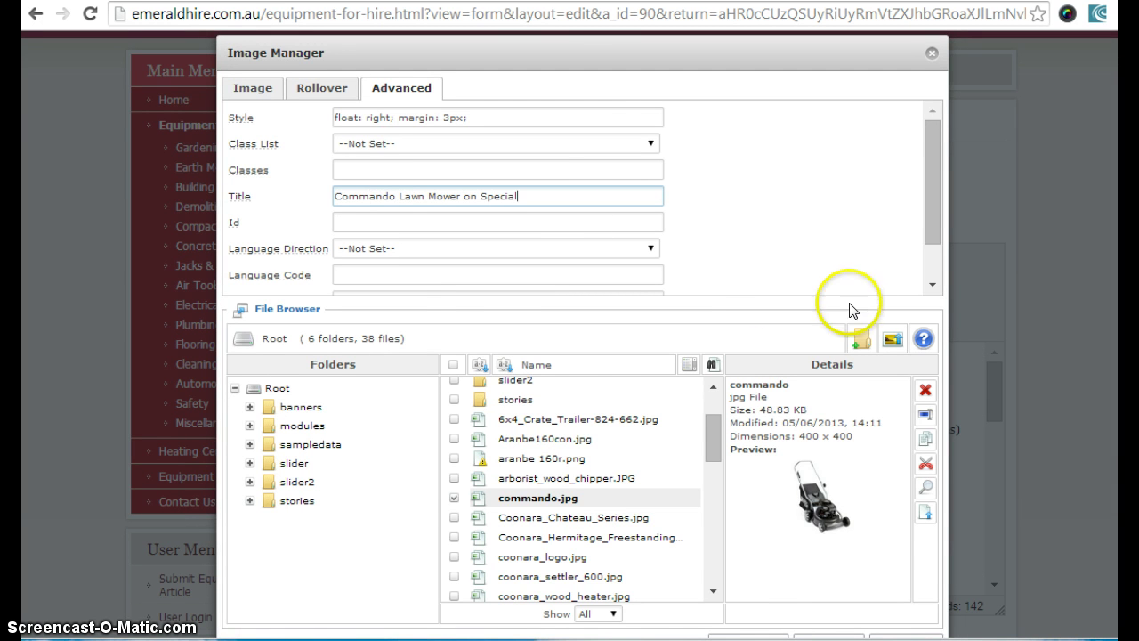
scroll(882, 475, down, 2)
Insert the configured lawnmower image and save the article.
click(817, 465)
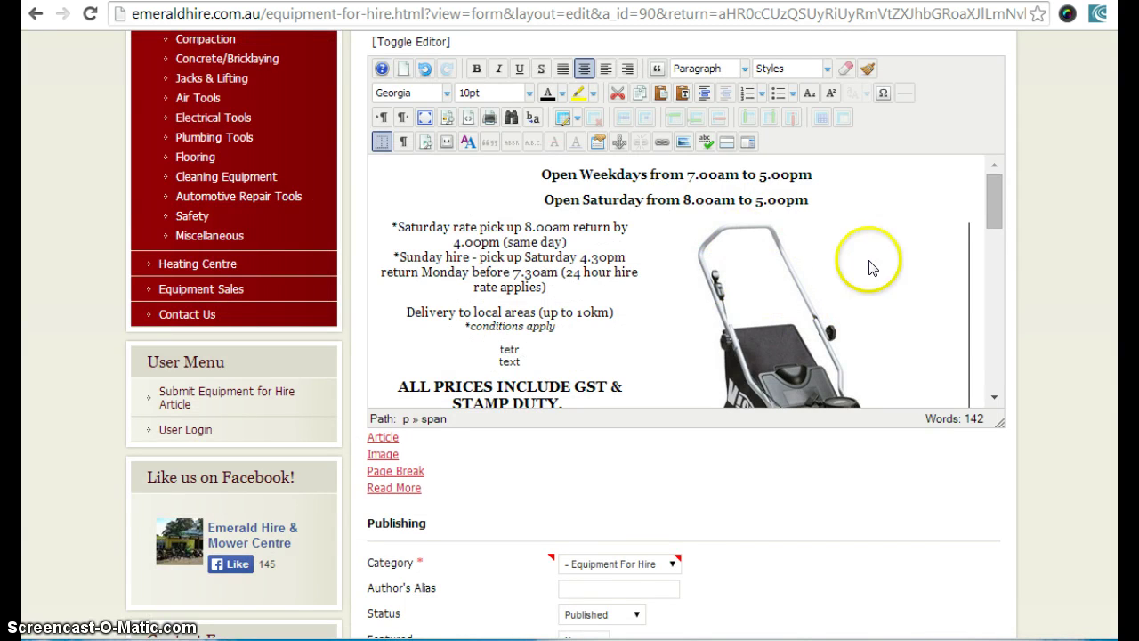
scroll(817, 297, up, 4)
click(400, 390)
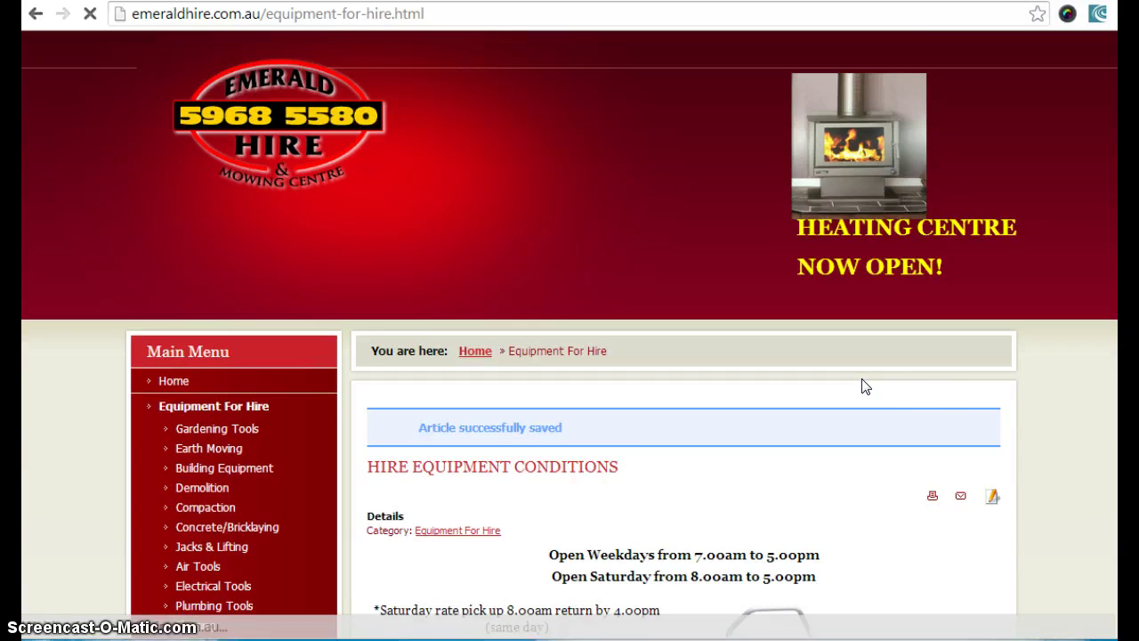
Check the saved page, with the image beside the tetr and text lines.
scroll(1036, 432, down, 2)
scroll(1006, 425, down, 2)
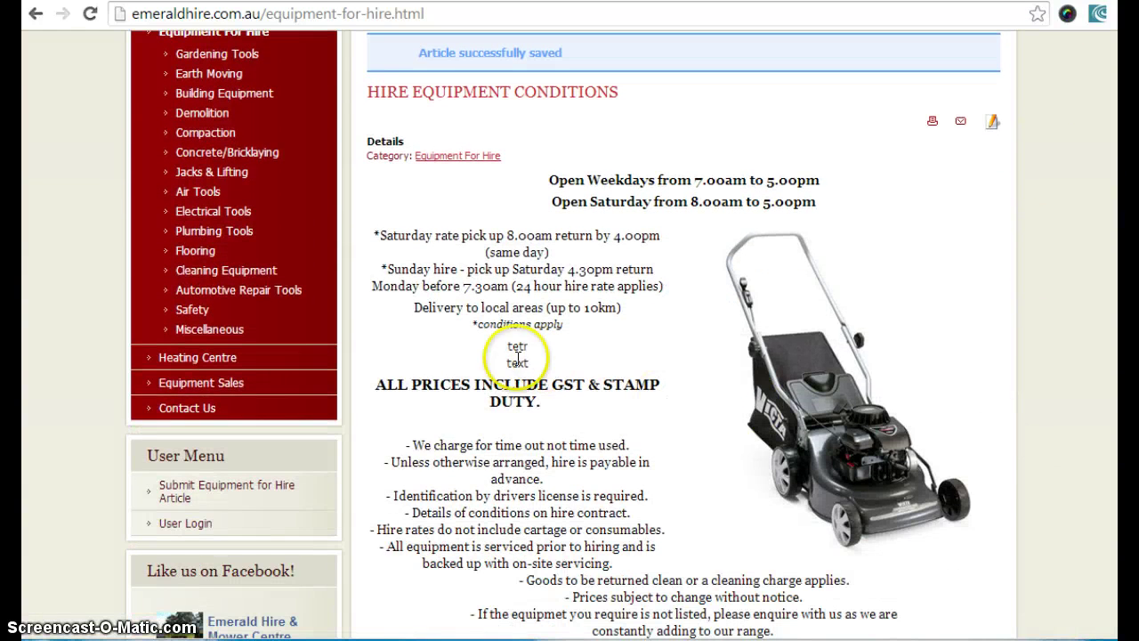
mouse_move(505, 345)
mouse_down()
mouse_move(531, 362)
mouse_move(526, 374)
mouse_up()
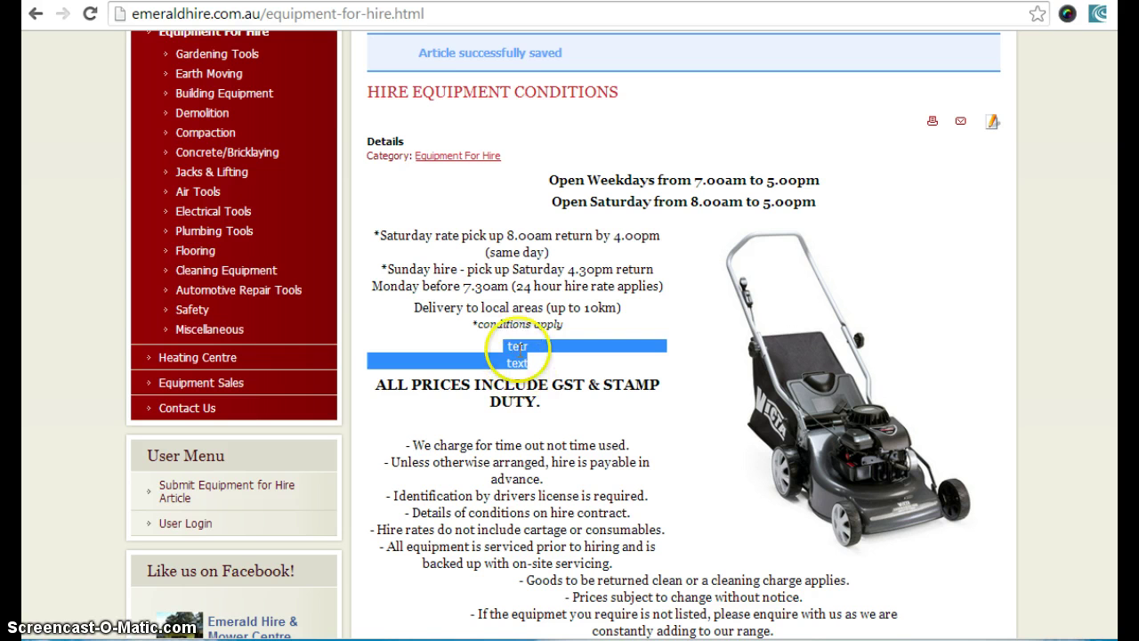
click(527, 357)
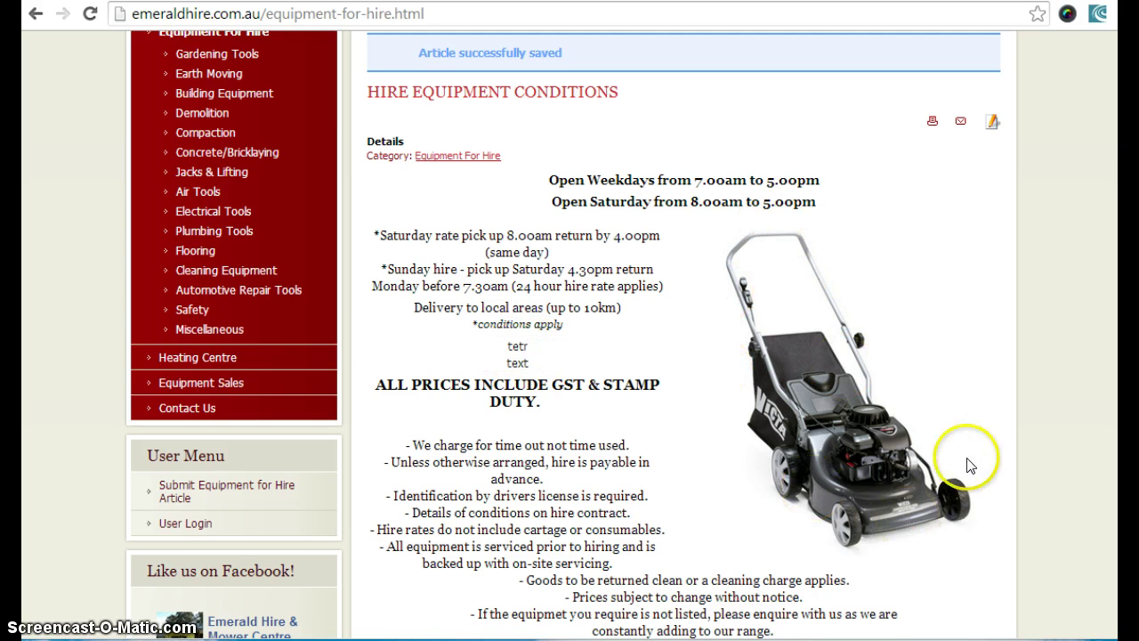